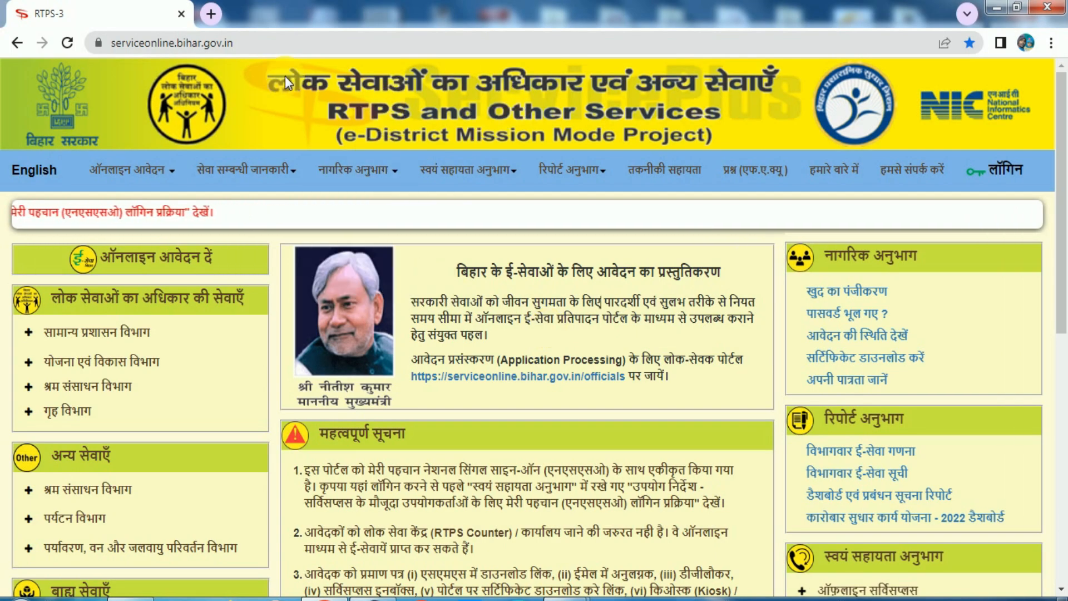
# Step: Check the site's web address, then bring up the ऑनलाइन आवेदन application categories
pyautogui.click(215, 41)
pyautogui.click(264, 43)
pyautogui.moveTo(272, 43); pyautogui.dragTo(117, 43)
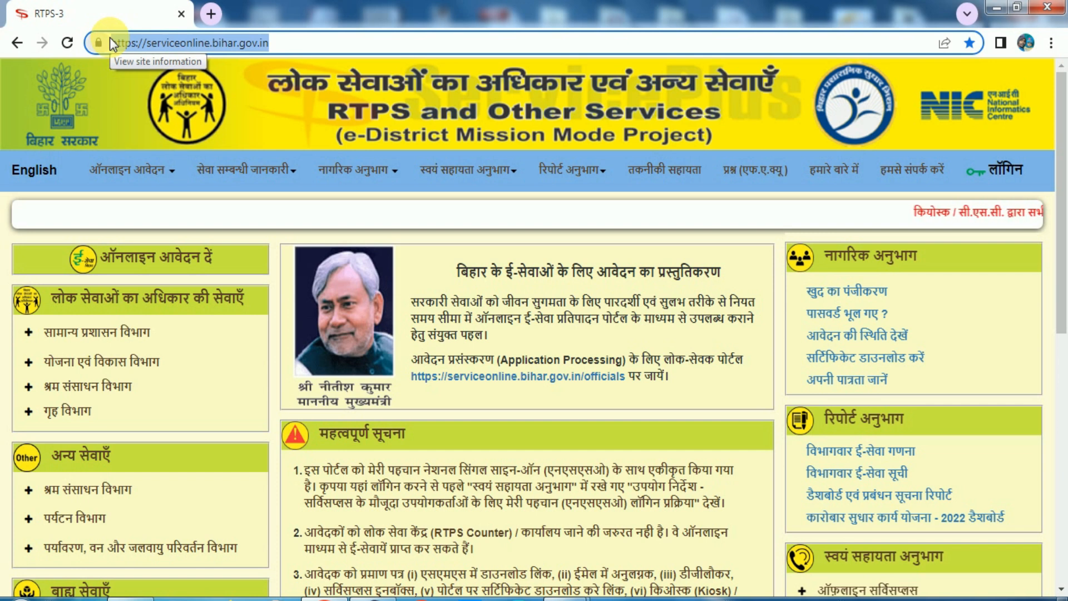
pyautogui.click(476, 125)
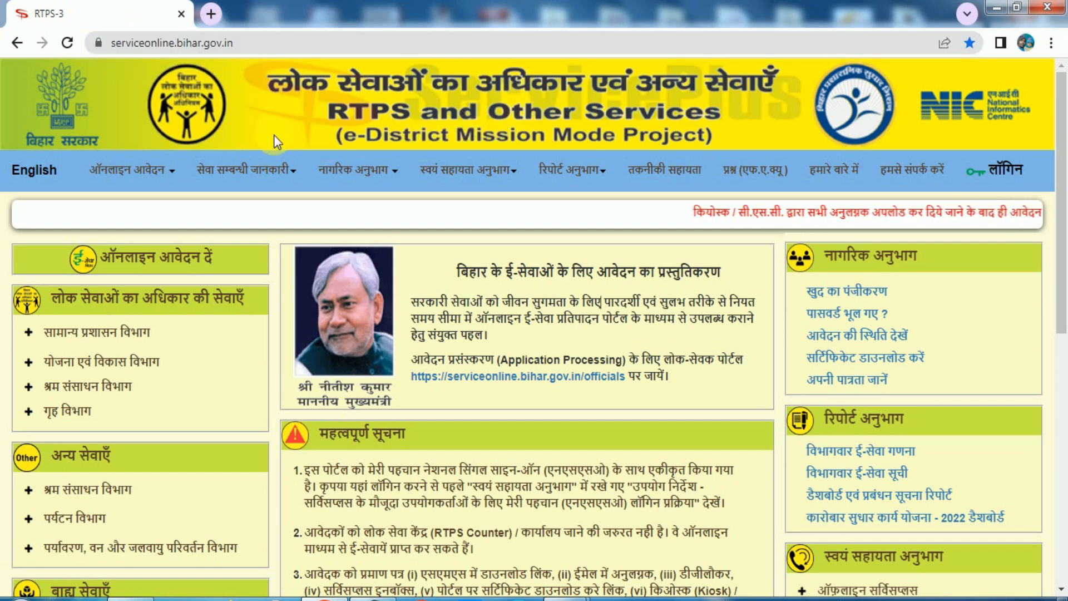
pyautogui.click(161, 169)
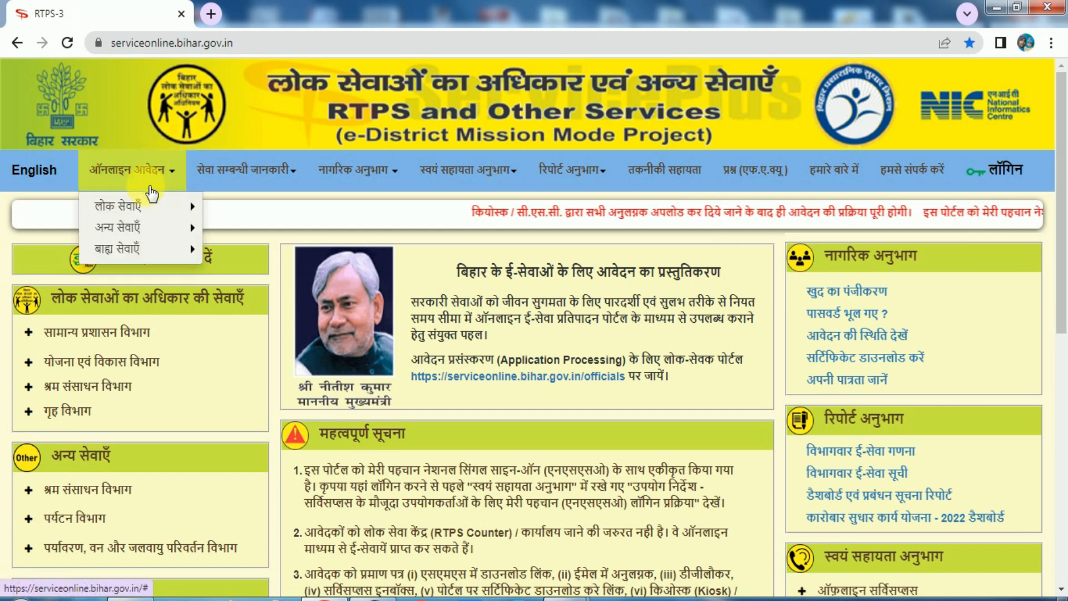
# Step: Open 'आचरण प्रमाण-पत्र के लिए आवेदन' from लोक सेवाएँ > गृह विभाग
pyautogui.moveTo(130, 211)
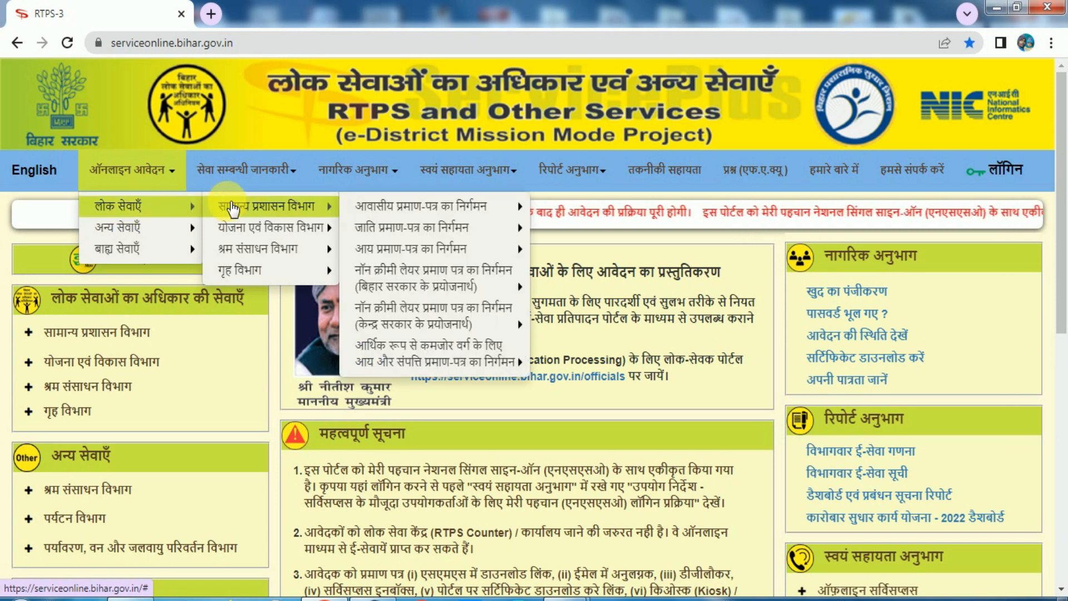
pyautogui.moveTo(267, 236)
pyautogui.moveTo(253, 273)
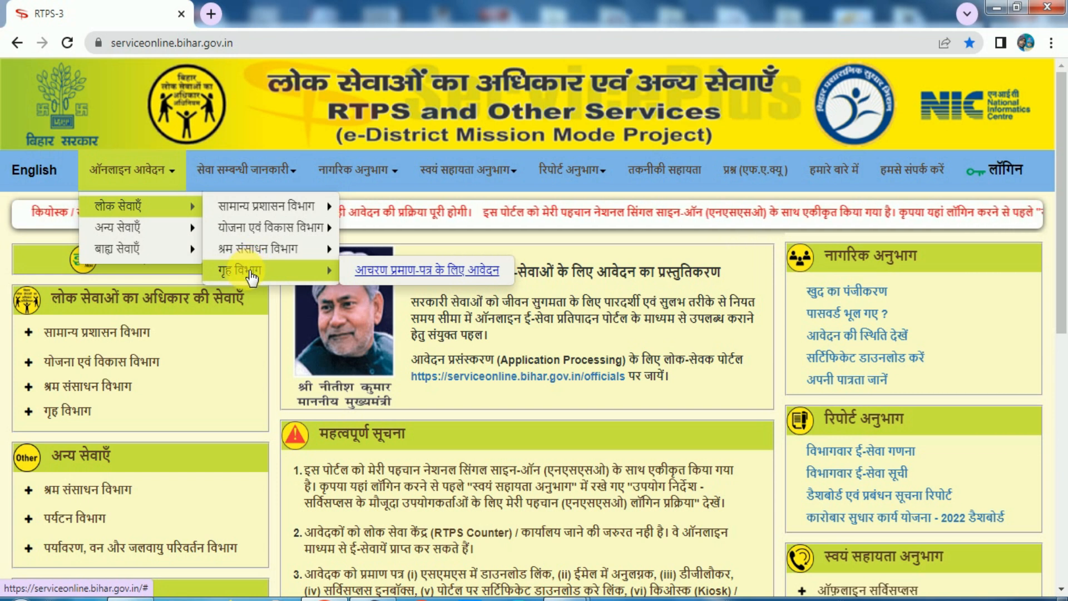
pyautogui.click(440, 272)
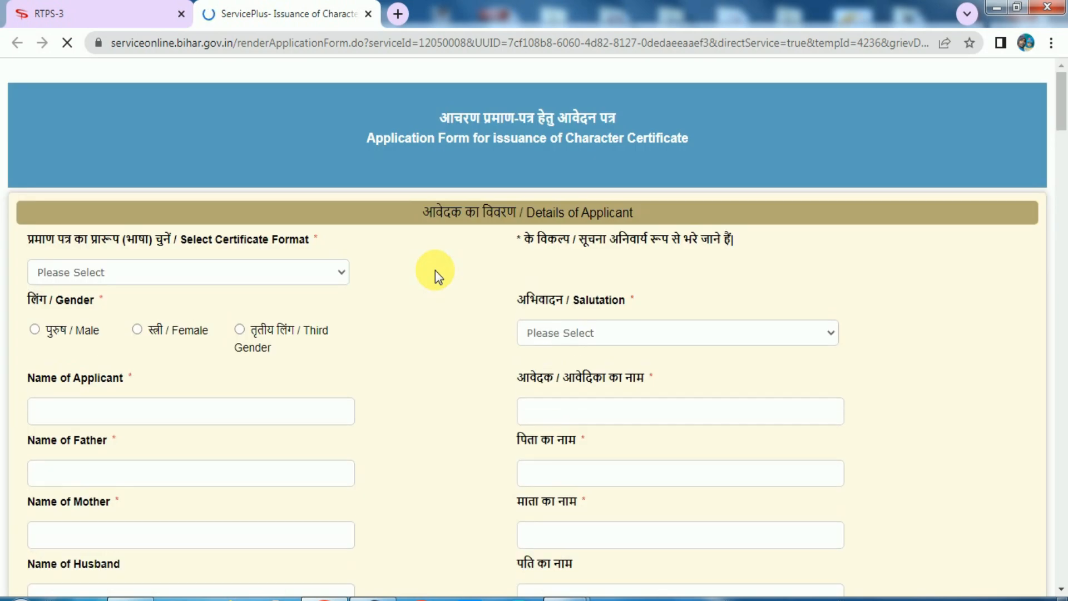
# Step: Select Male as the applicant's gender
pyautogui.moveTo(448, 121); pyautogui.dragTo(603, 124)
pyautogui.click(602, 123)
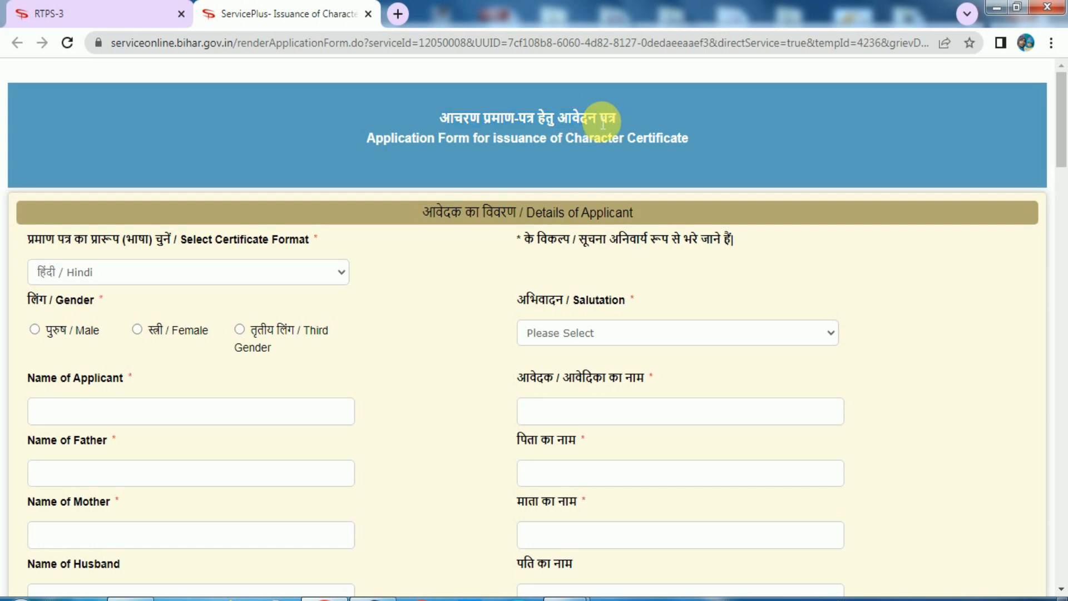
pyautogui.click(451, 309)
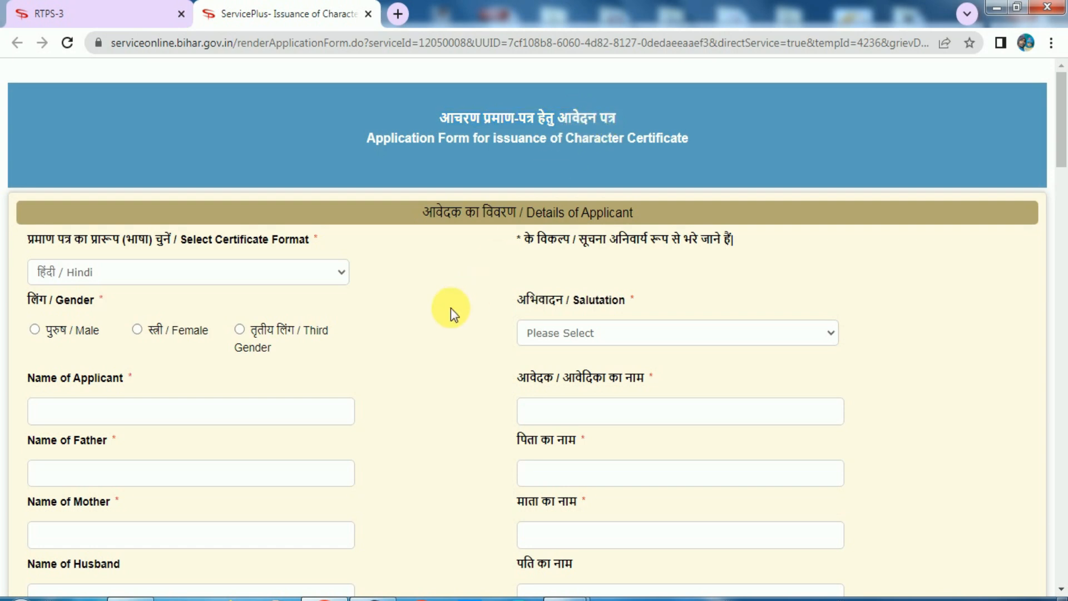
pyautogui.moveTo(28, 298); pyautogui.dragTo(84, 299)
pyautogui.click(84, 300)
pyautogui.click(54, 336)
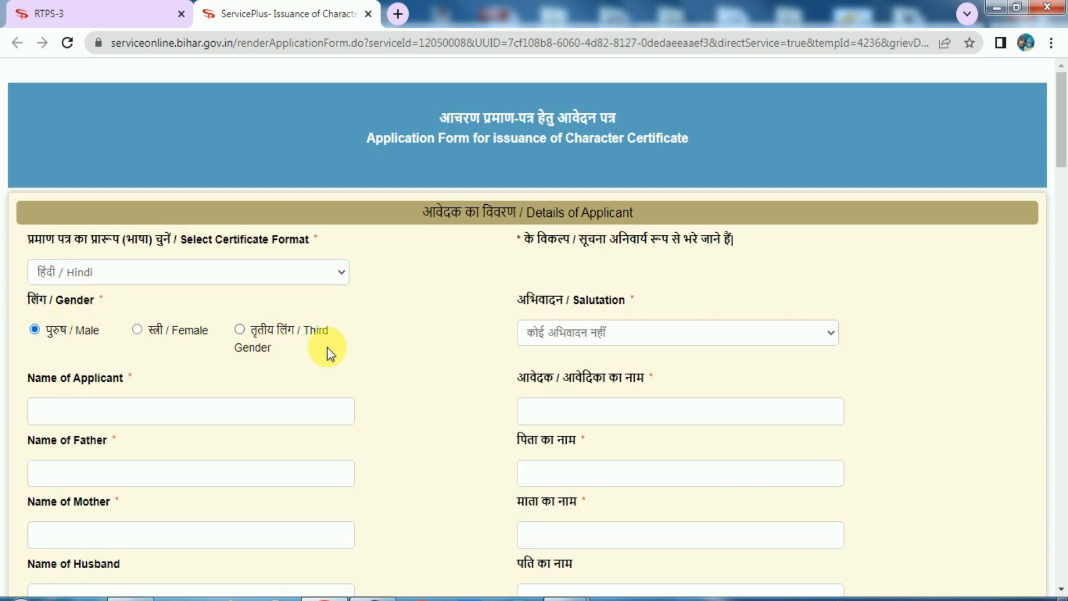
# Step: Choose श्री as the salutation
pyautogui.click(543, 341)
pyautogui.click(547, 376)
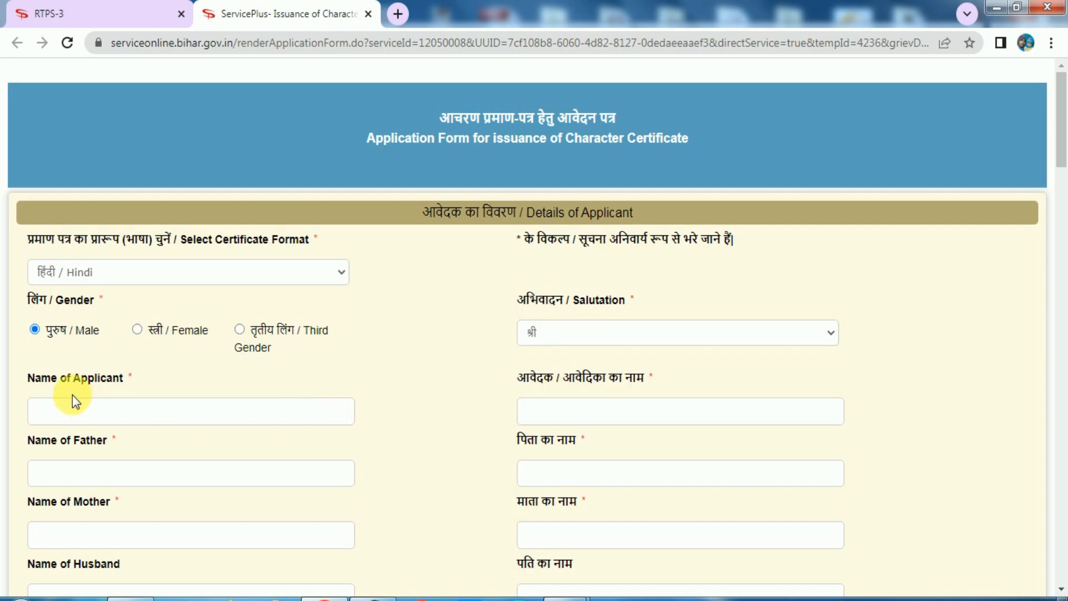
pyautogui.moveTo(29, 380); pyautogui.dragTo(114, 378)
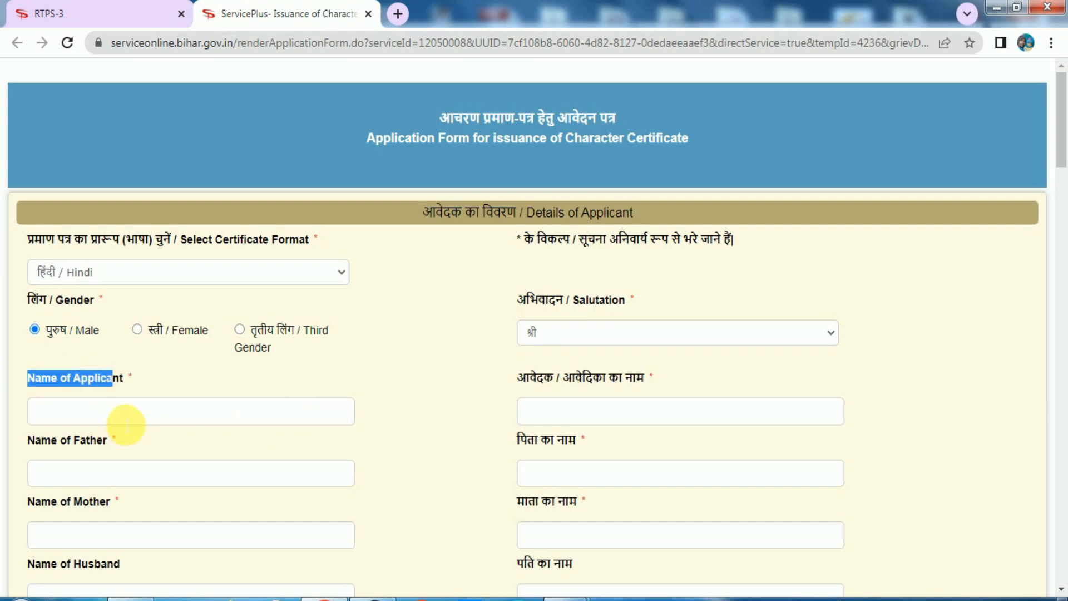
pyautogui.moveTo(518, 378); pyautogui.dragTo(622, 376)
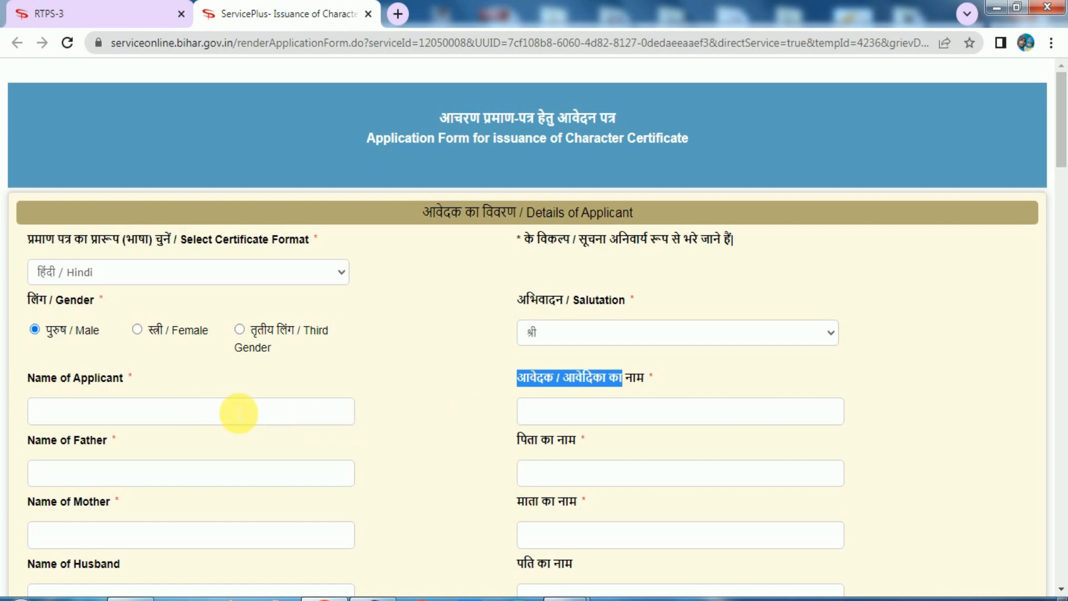
# Step: Type the applicant's name in English so its Hindi version auto-fills
pyautogui.click(256, 422)
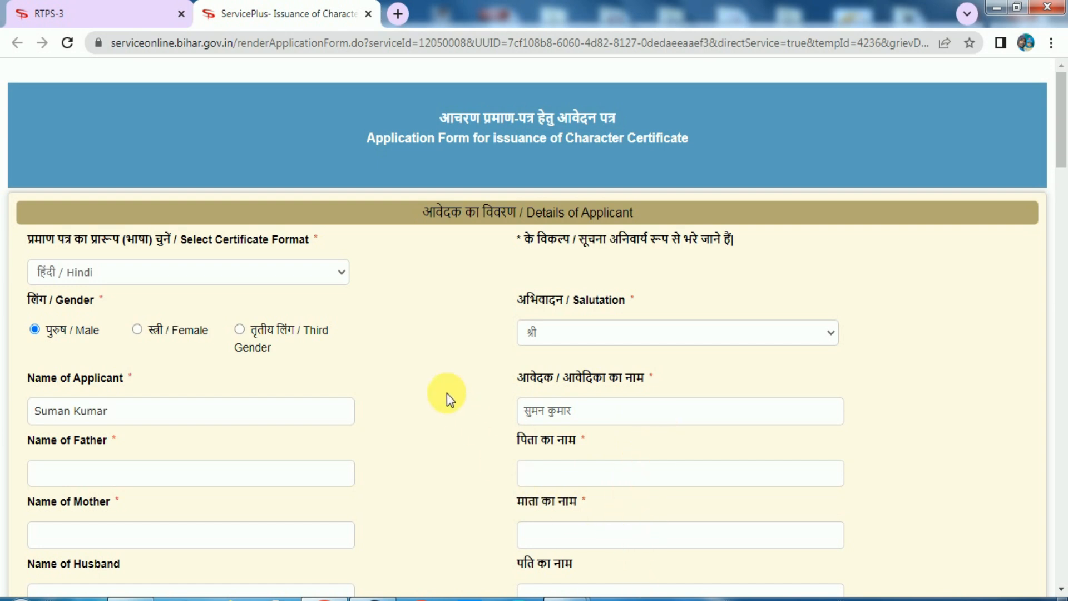
pyautogui.scroll(-4, 446, 392)
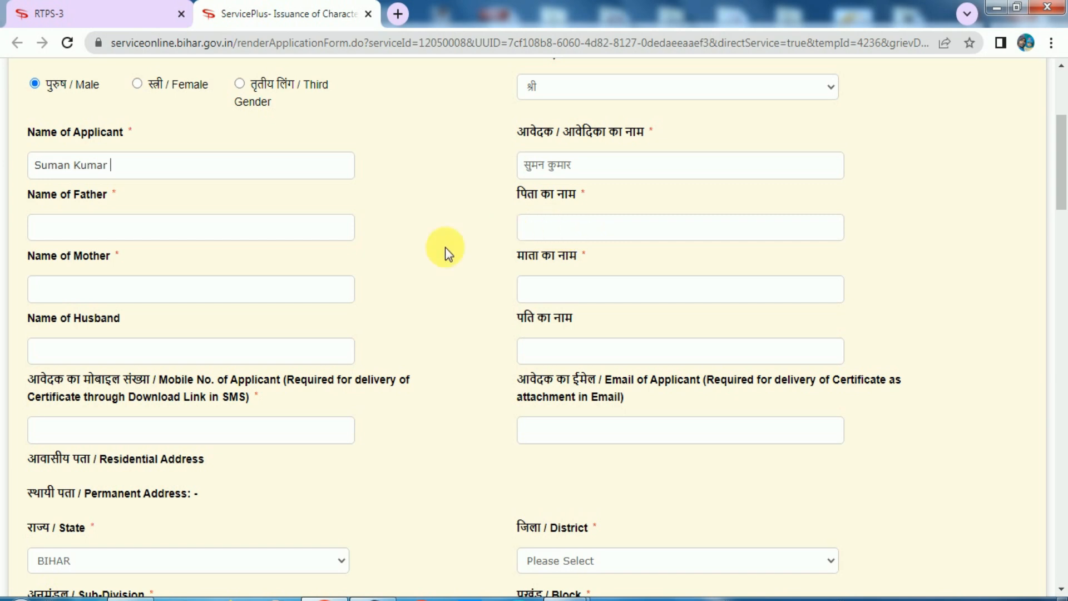
pyautogui.moveTo(40, 255); pyautogui.dragTo(93, 254)
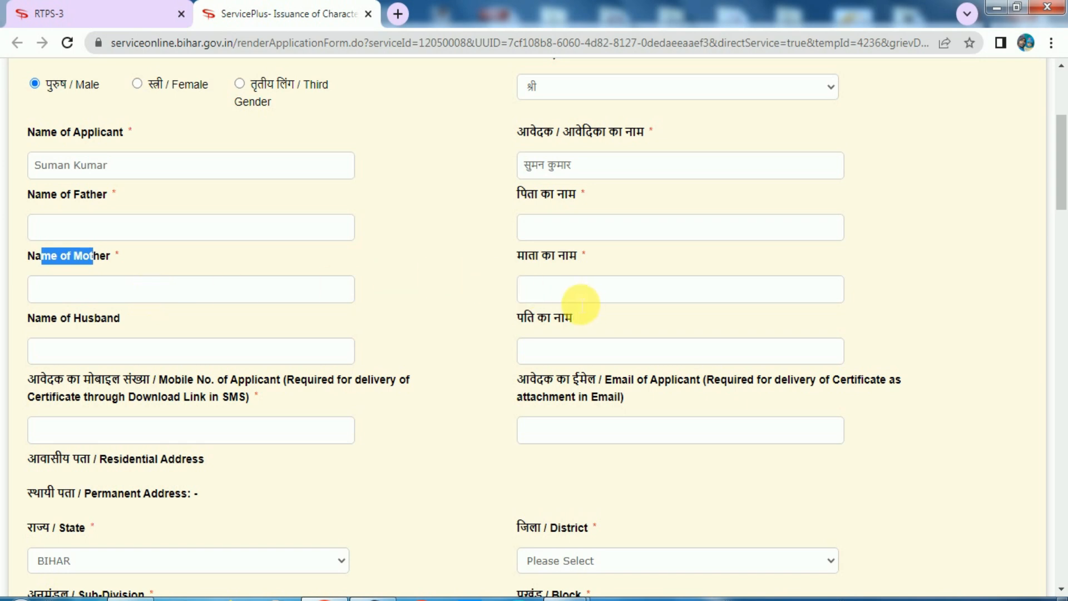
pyautogui.click(149, 352)
pyautogui.moveTo(25, 317); pyautogui.dragTo(92, 316)
pyautogui.click(93, 315)
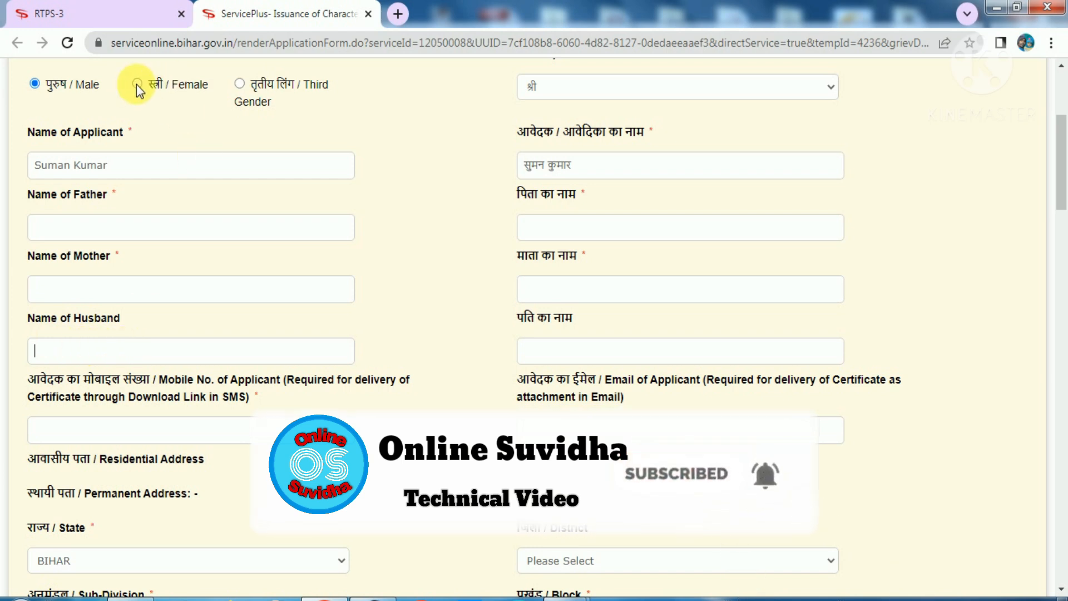
pyautogui.click(107, 343)
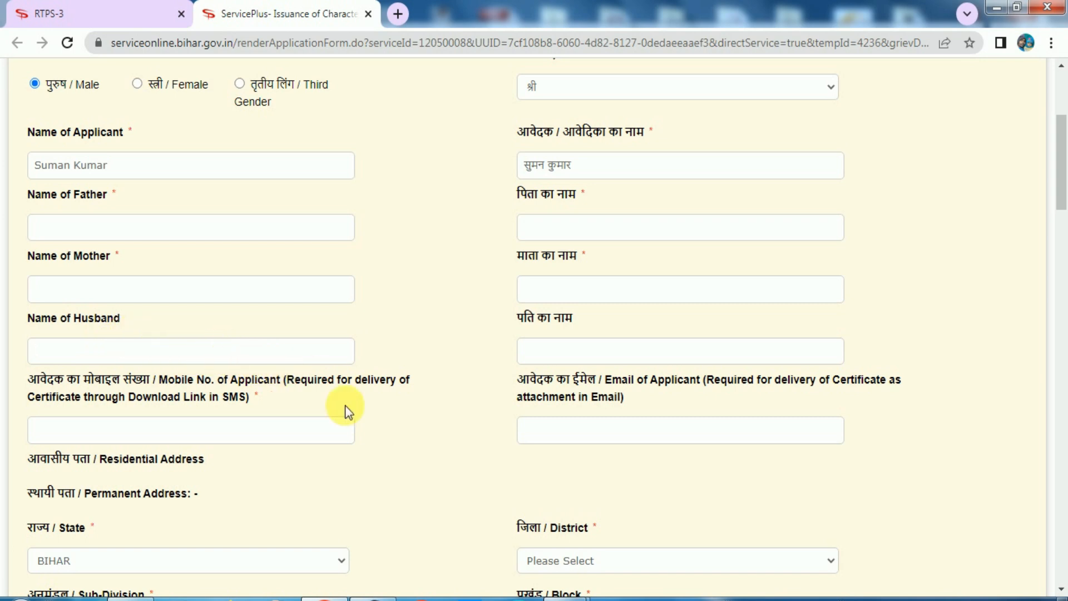
pyautogui.scroll(-2, 48, 384)
pyautogui.moveTo(38, 297); pyautogui.dragTo(185, 300)
pyautogui.click(186, 301)
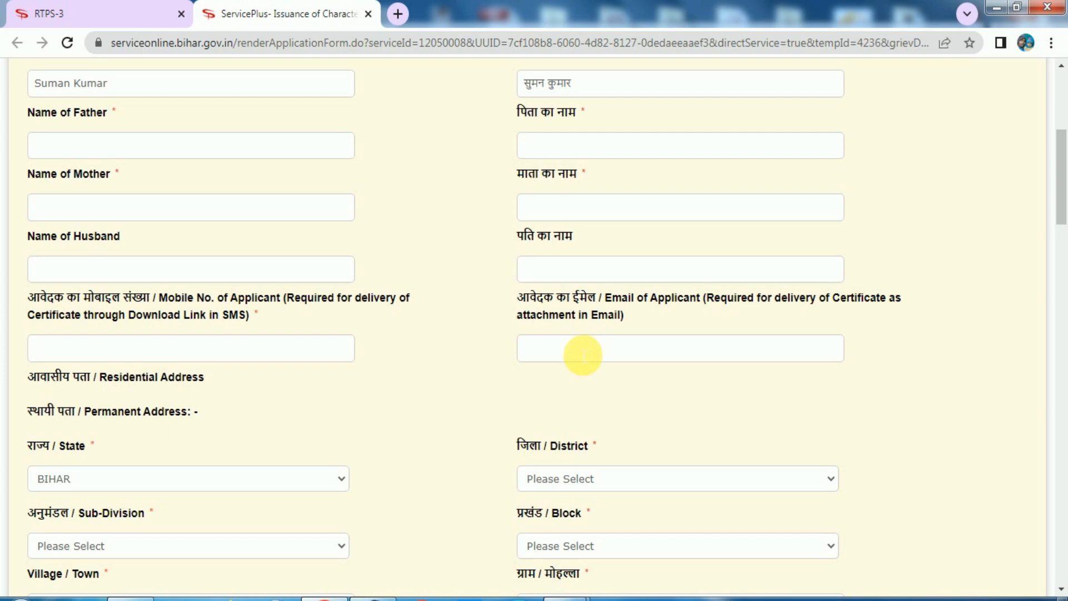
pyautogui.scroll(-5, 582, 355)
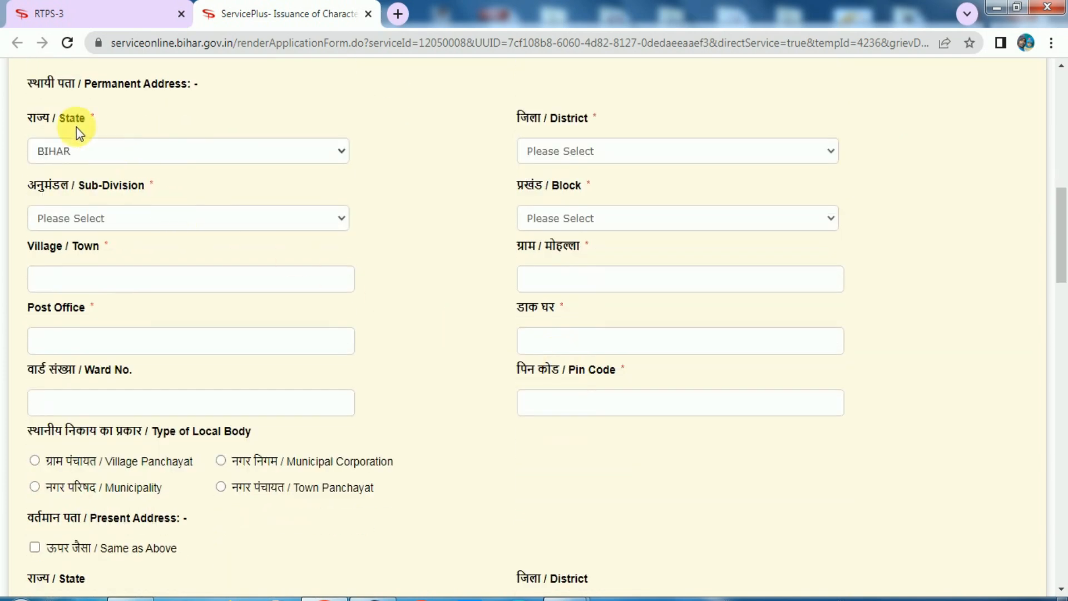
# Step: Choose district SAMASTIPUR, sub-division SAMASTIPUR SADAR and block SARAIRANJAN for the permanent address
pyautogui.click(536, 159)
pyautogui.scroll(-5, 553, 353)
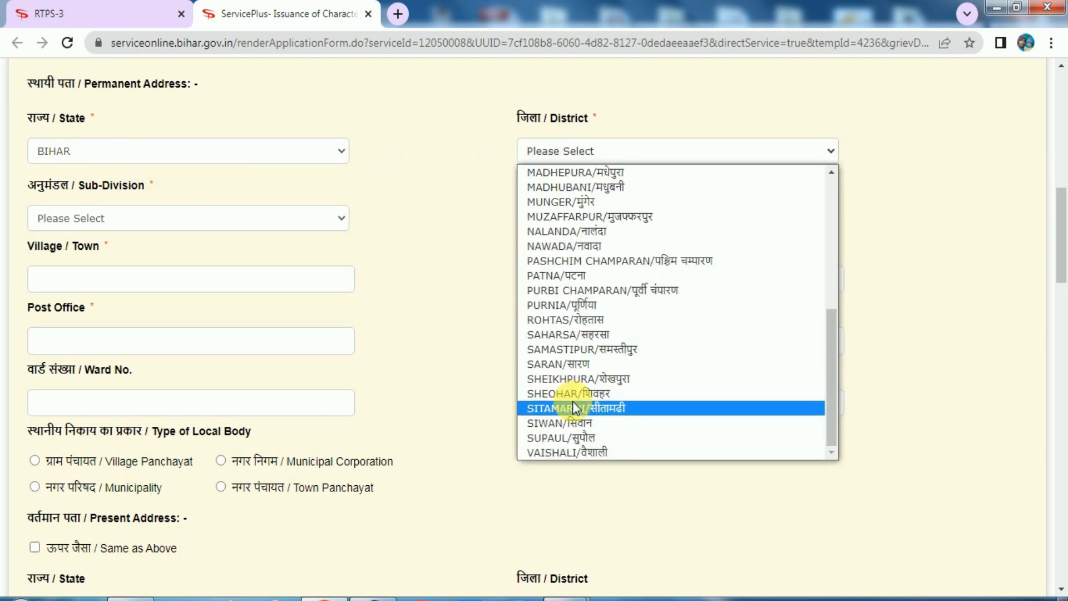
pyautogui.click(576, 350)
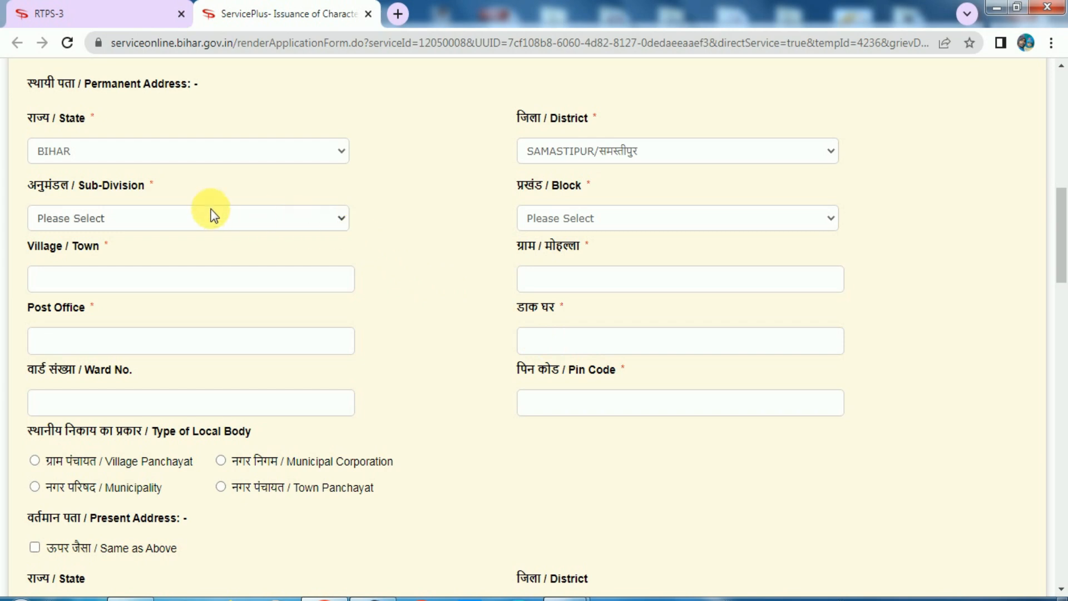
pyautogui.click(95, 217)
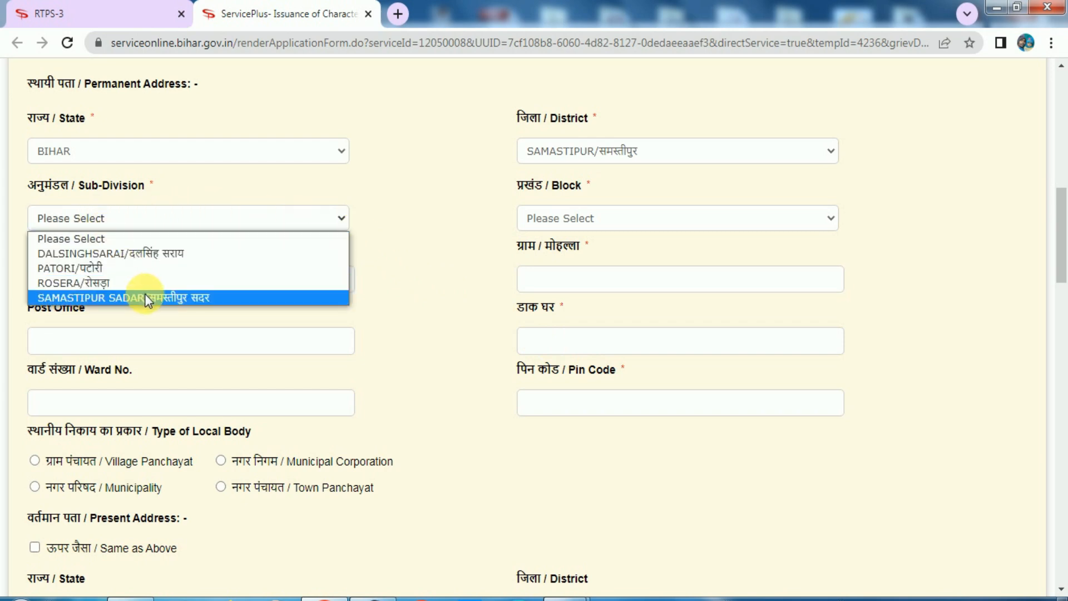
pyautogui.click(145, 298)
pyautogui.click(543, 222)
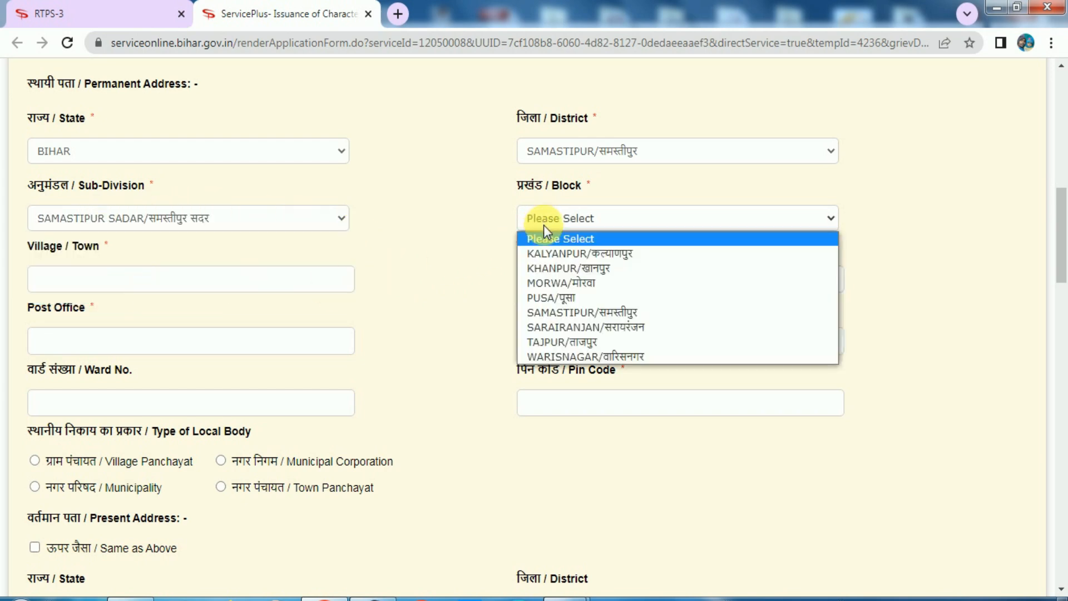
pyautogui.click(556, 327)
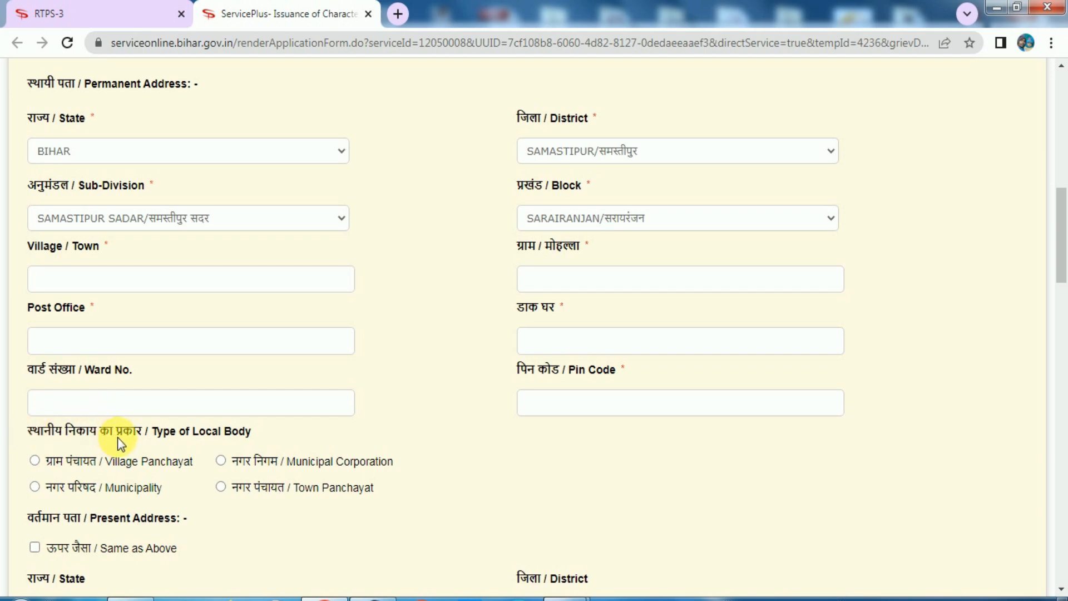
# Step: Set the local body type to Village Panchayat and pick DHARAMPUR
pyautogui.click(35, 461)
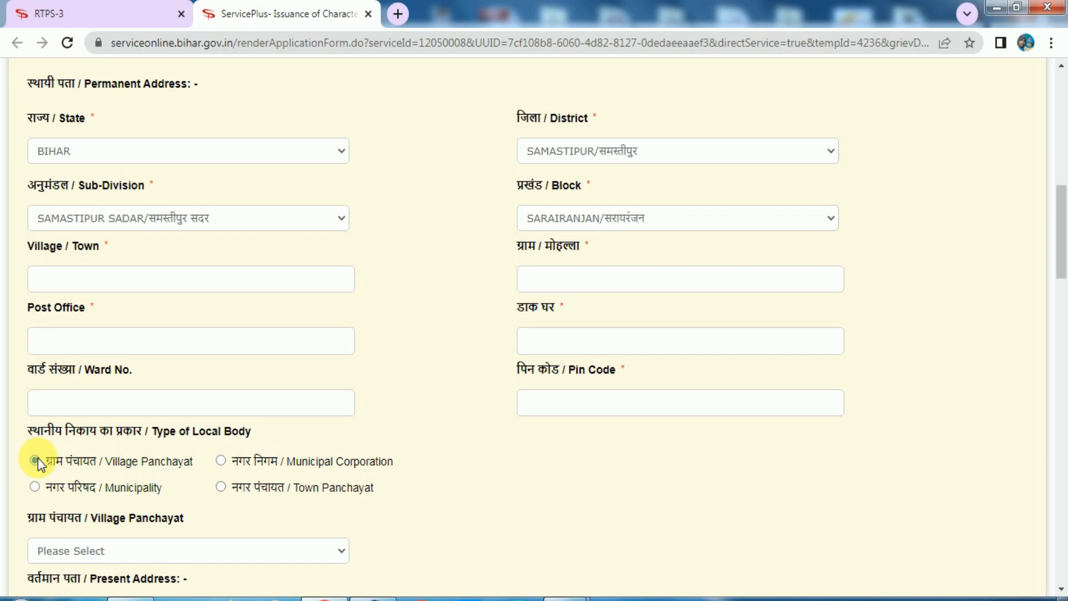
pyautogui.scroll(-4, 132, 439)
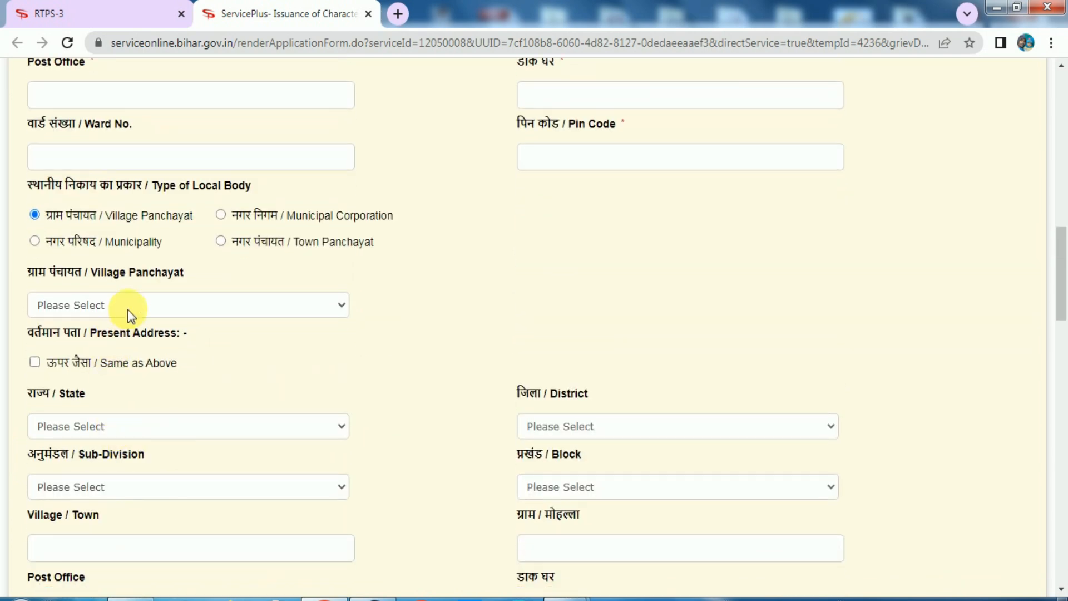
pyautogui.click(127, 306)
pyautogui.click(122, 399)
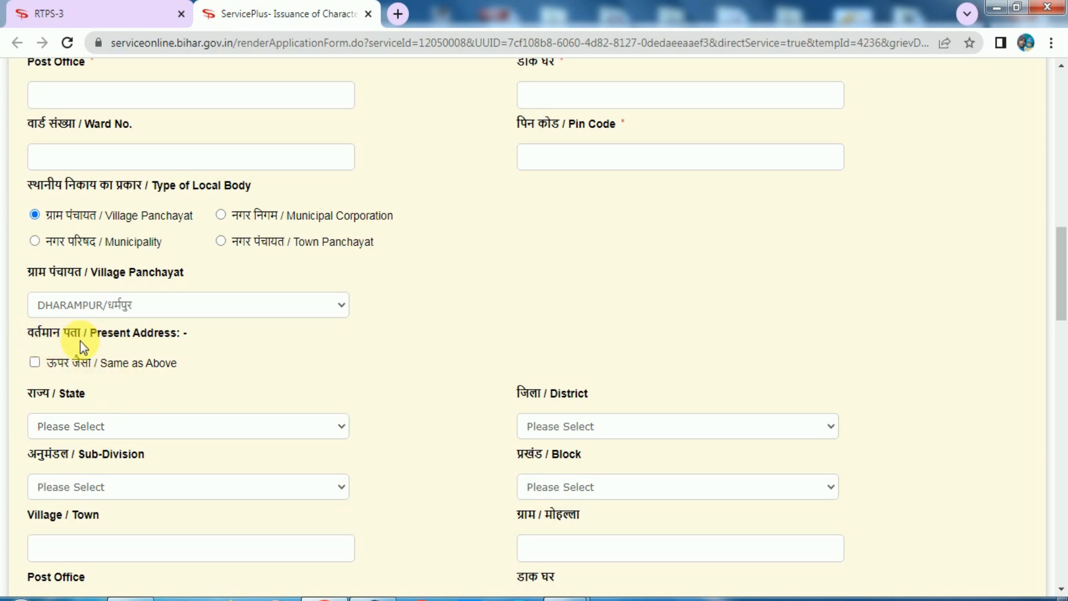
pyautogui.scroll(7, 198, 320)
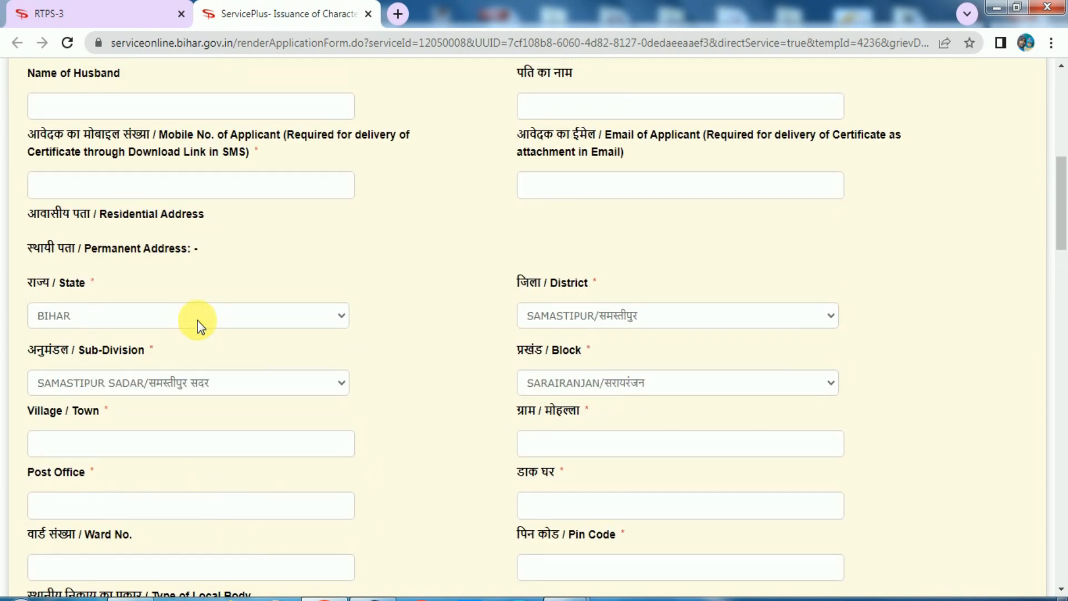
pyautogui.scroll(1, 198, 320)
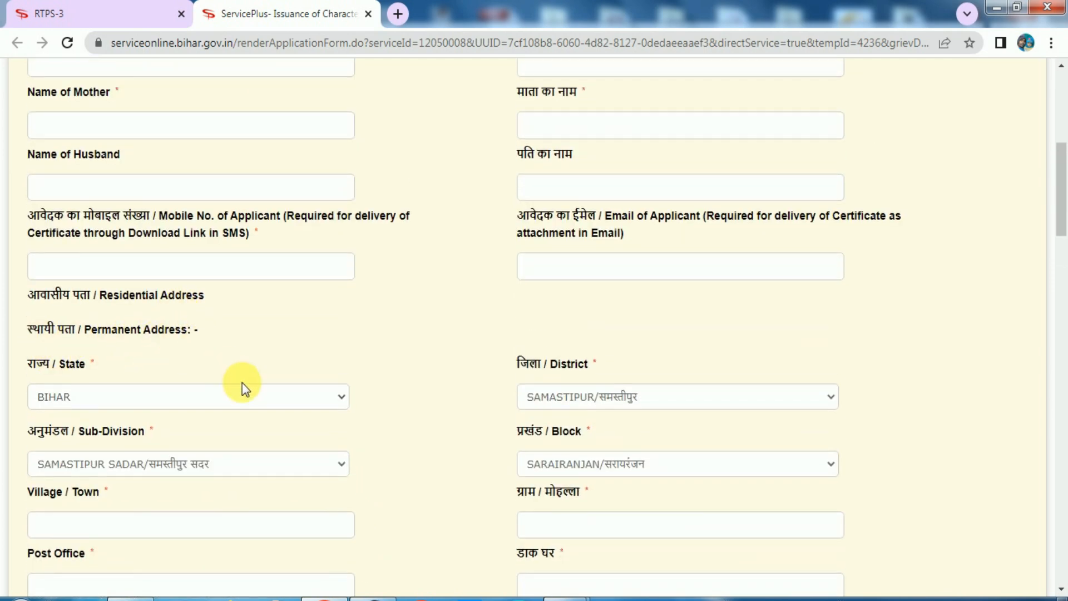
pyautogui.scroll(-7, 243, 387)
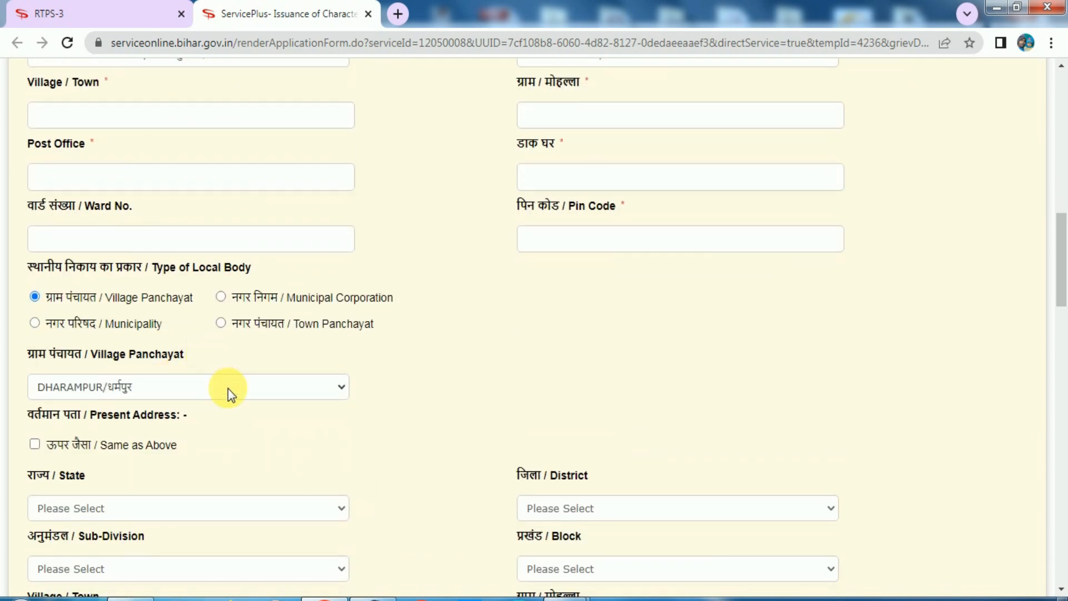
pyautogui.scroll(-1, 92, 445)
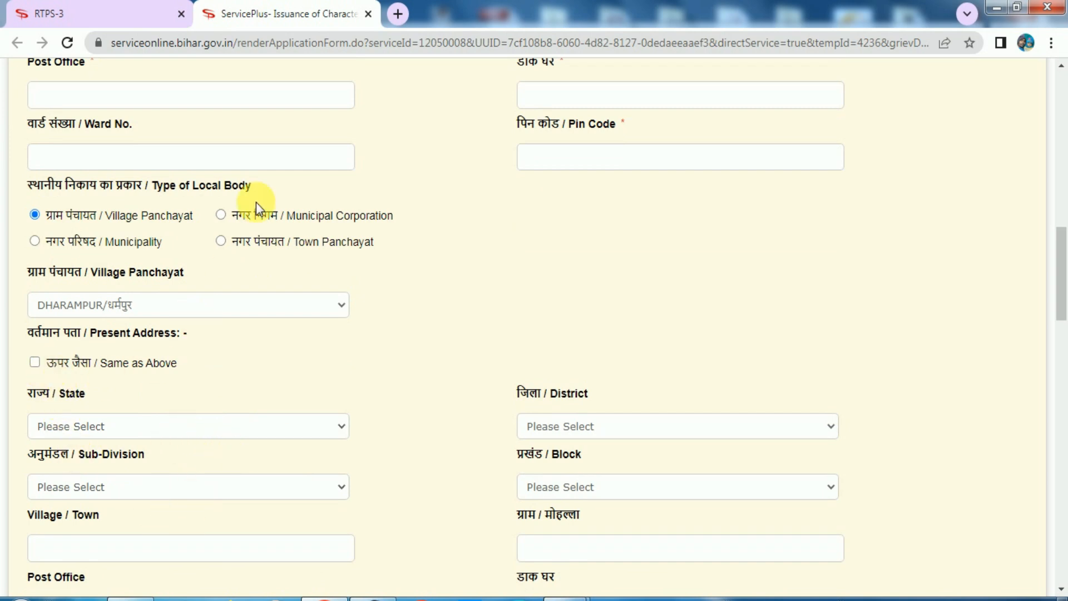
# Step: Tick 'Same as Above' so the present address copies the permanent address
pyautogui.click(34, 362)
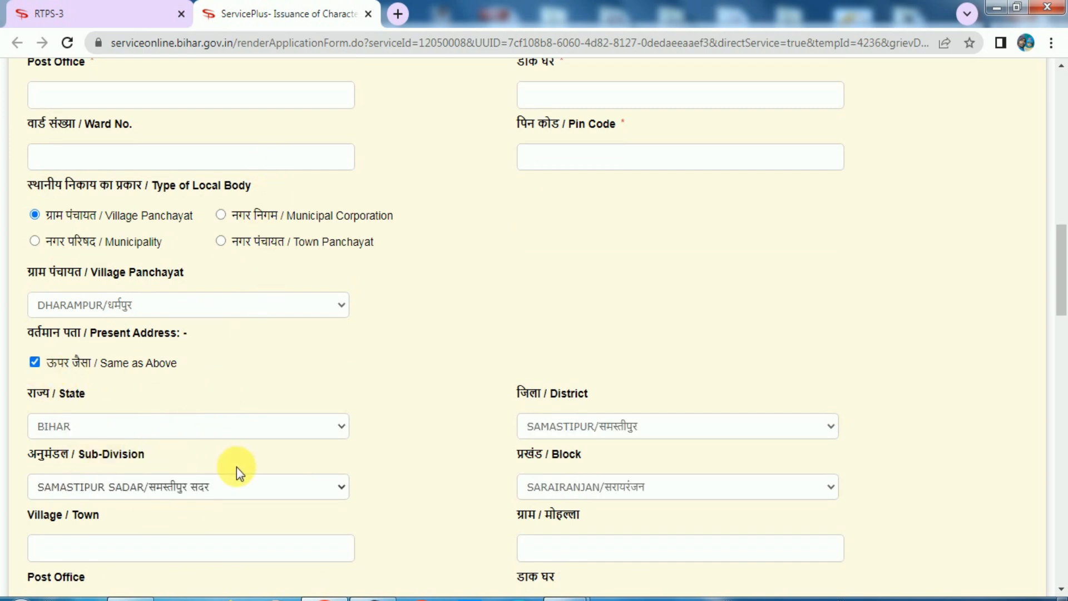
pyautogui.scroll(-5, 470, 452)
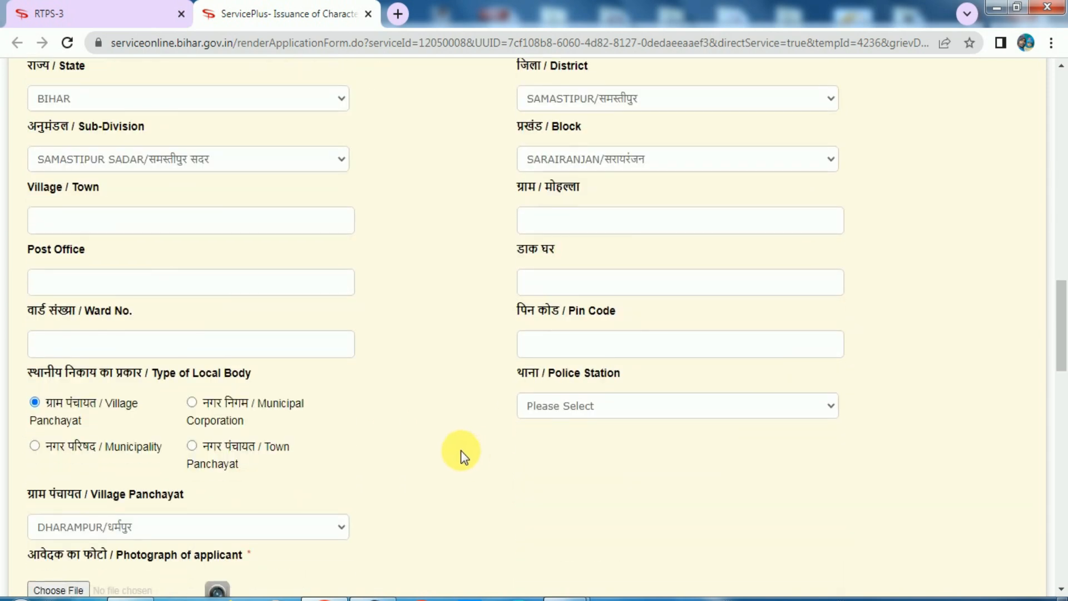
pyautogui.scroll(-4, 460, 450)
pyautogui.scroll(-1, 396, 419)
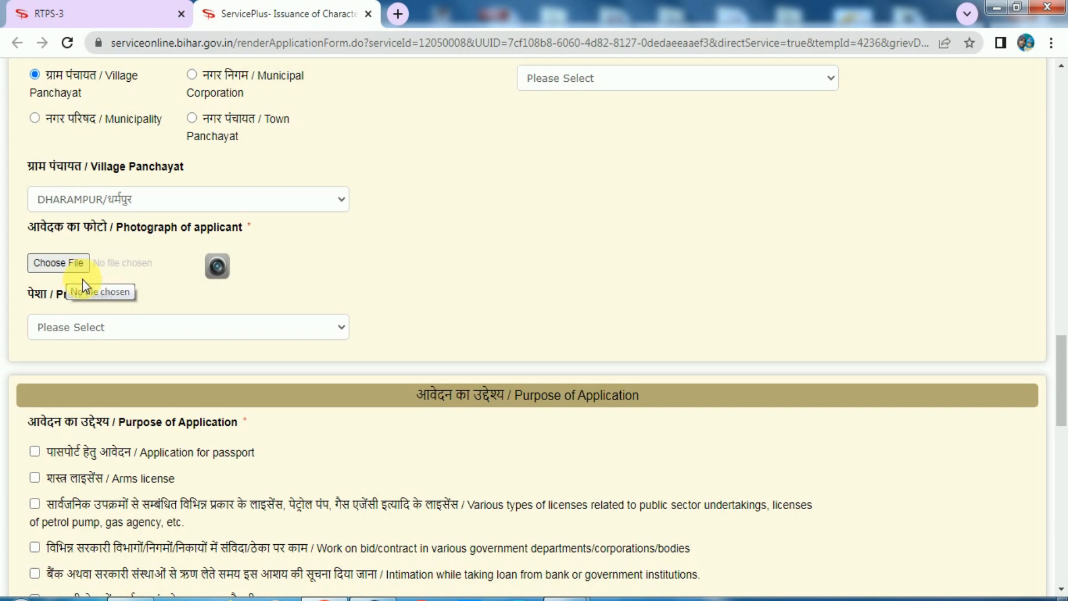
# Step: Choose 'निजी सेवा / Private Service' in the Profession dropdown
pyautogui.click(123, 327)
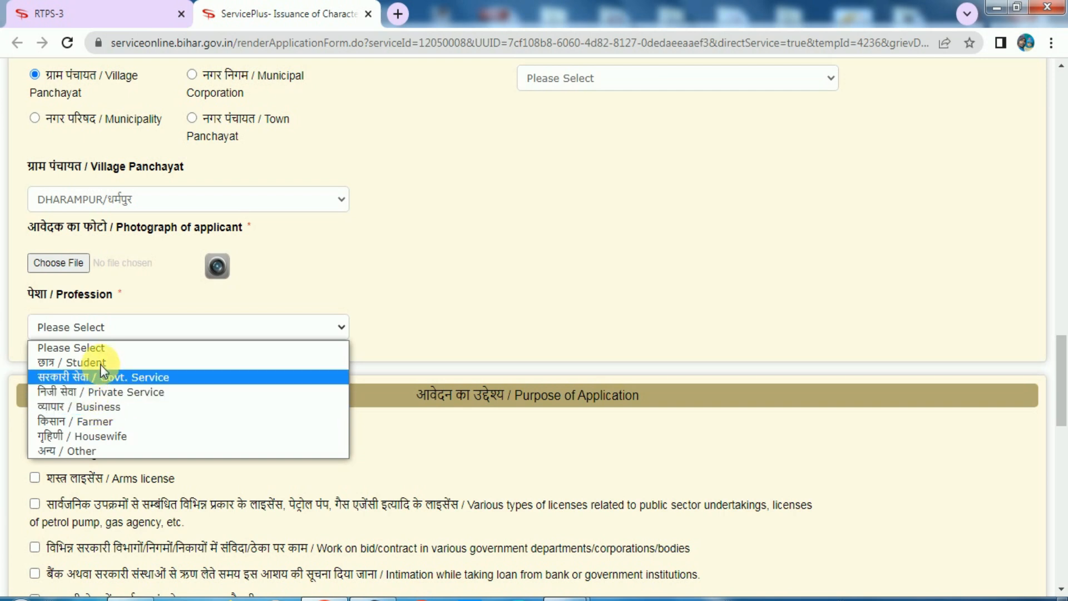
pyautogui.click(115, 392)
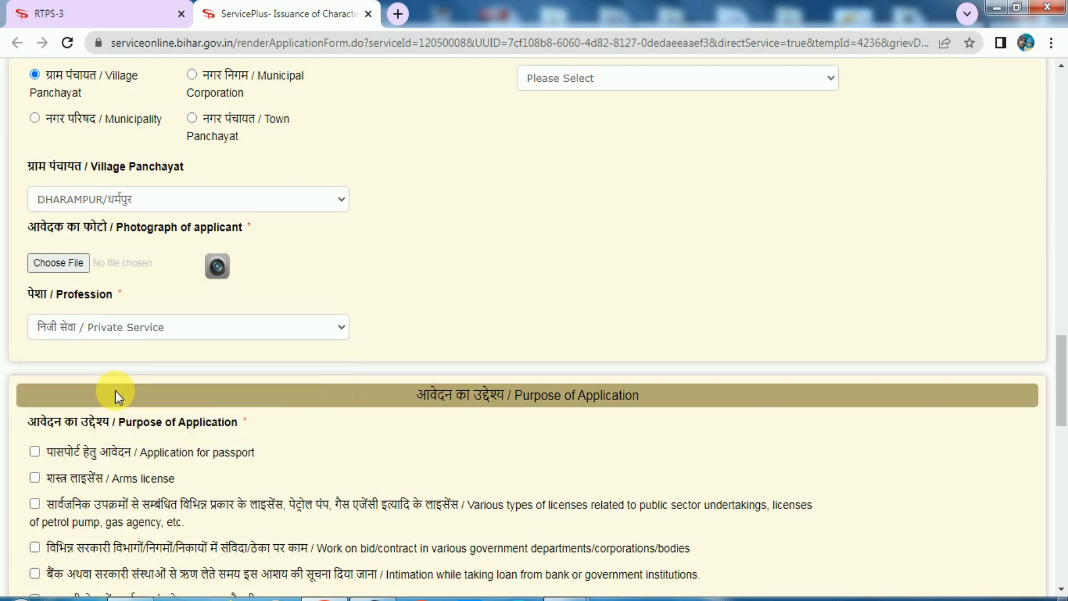
pyautogui.scroll(-3, 131, 376)
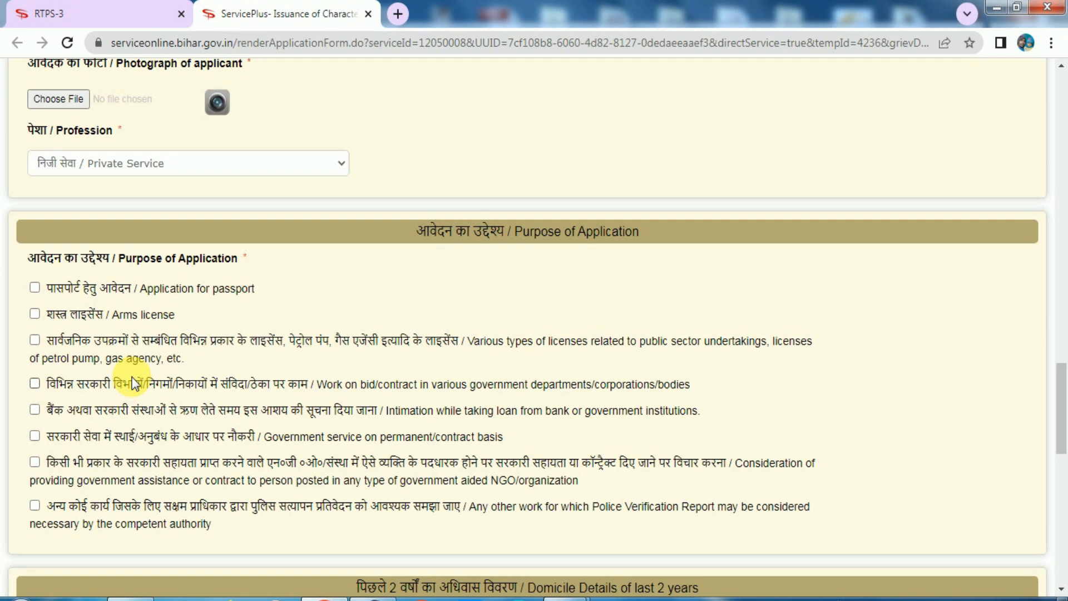